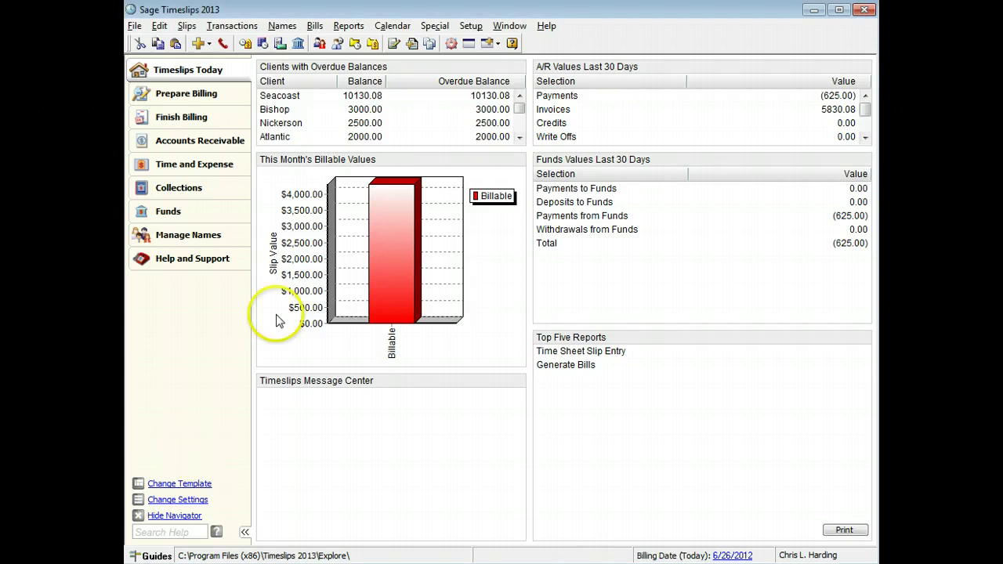
Open the Detailed Bill layout for editing from the bill and statement layouts.
{"action": "left_click", "coordinate": [317, 28]}
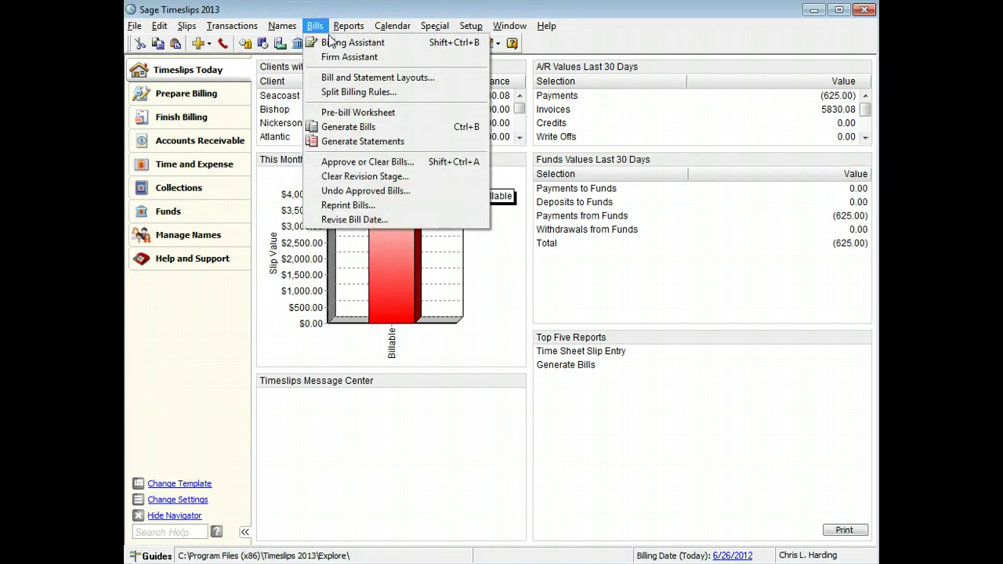
{"action": "left_click", "coordinate": [371, 78]}
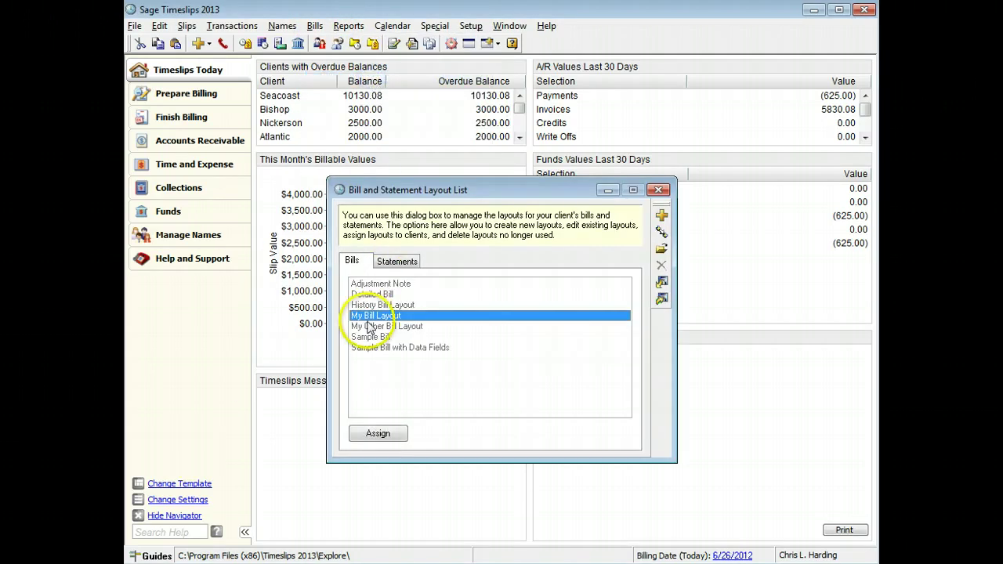
{"action": "left_click", "coordinate": [371, 295]}
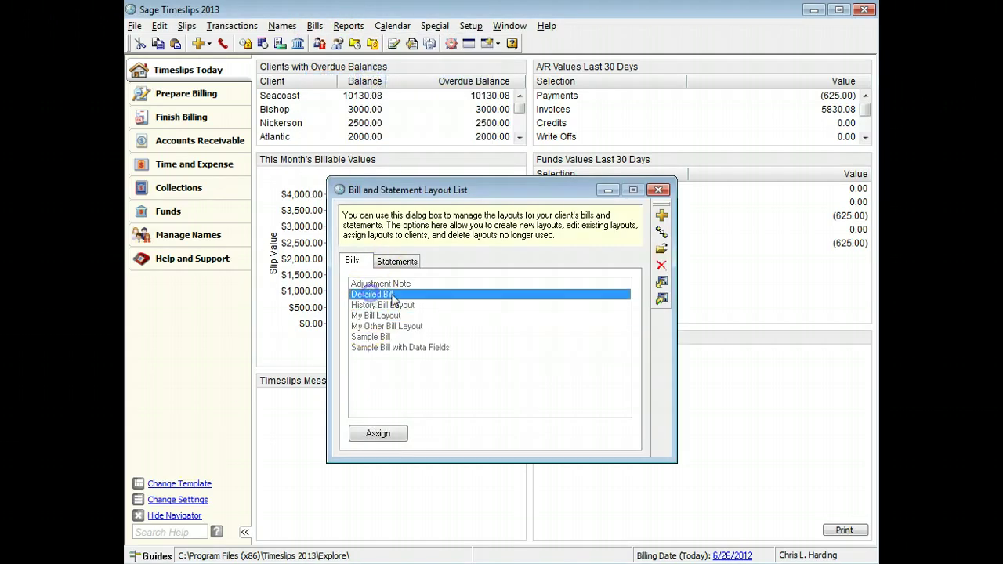
{"action": "left_click", "coordinate": [661, 249]}
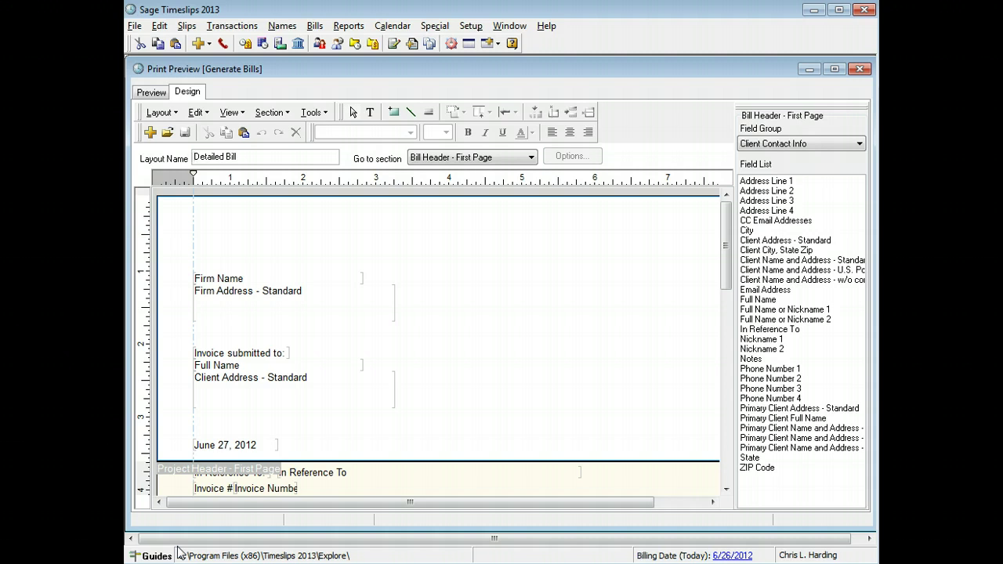
Preview the layout for client ABC, keeping that client until the layout is closed, and view the bill's time charges at 80% zoom.
{"action": "left_click", "coordinate": [150, 93]}
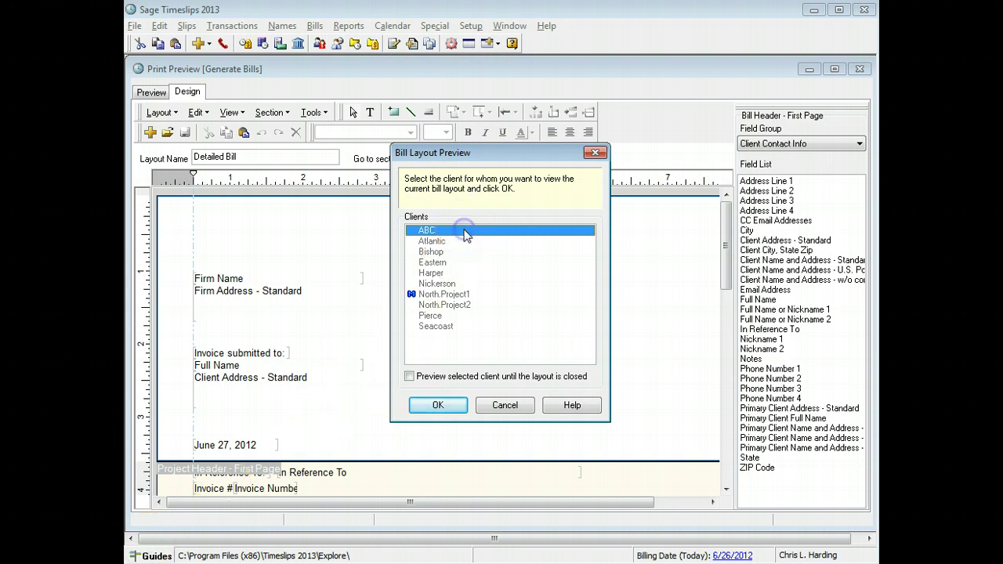
{"action": "left_click", "coordinate": [409, 377]}
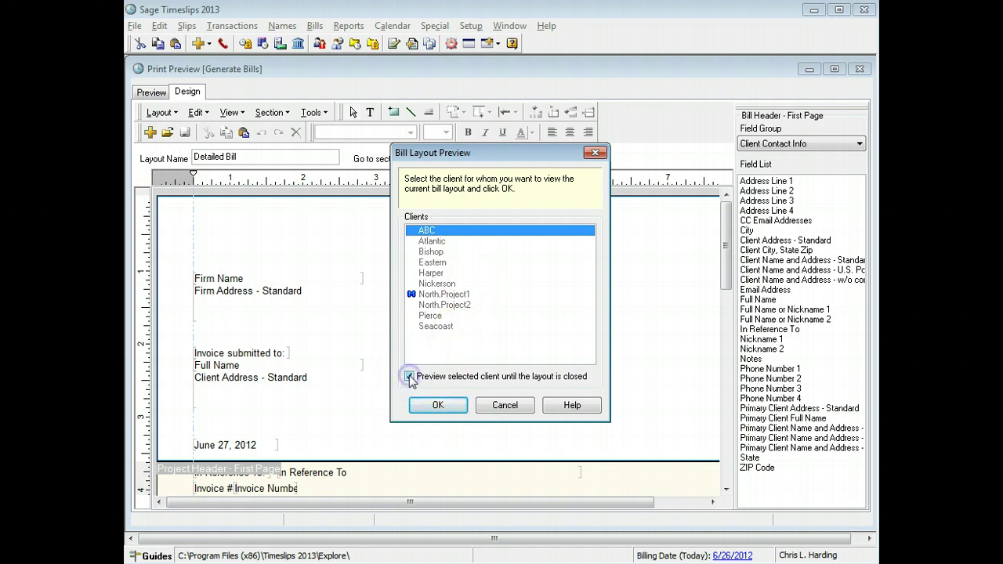
{"action": "left_click", "coordinate": [454, 405]}
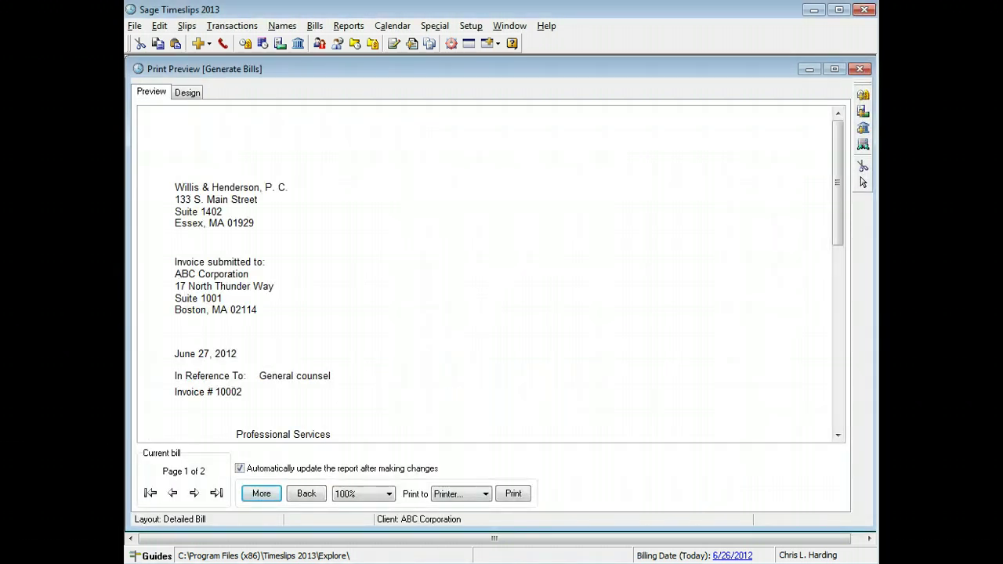
{"action": "left_click", "coordinate": [388, 494]}
{"action": "left_click", "coordinate": [386, 509]}
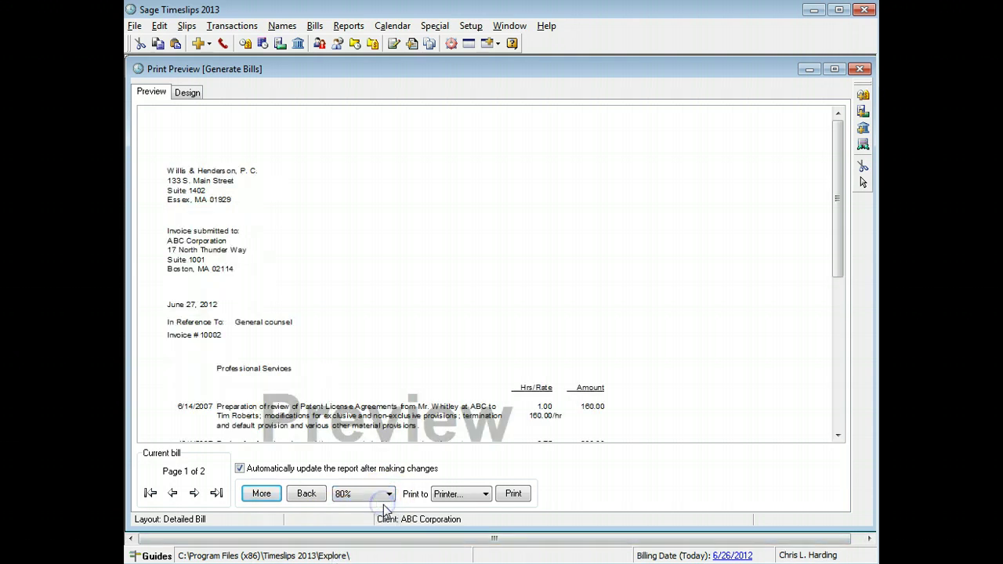
{"action": "left_click_drag", "start_coordinate": [836, 251], "coordinate": [841, 377]}
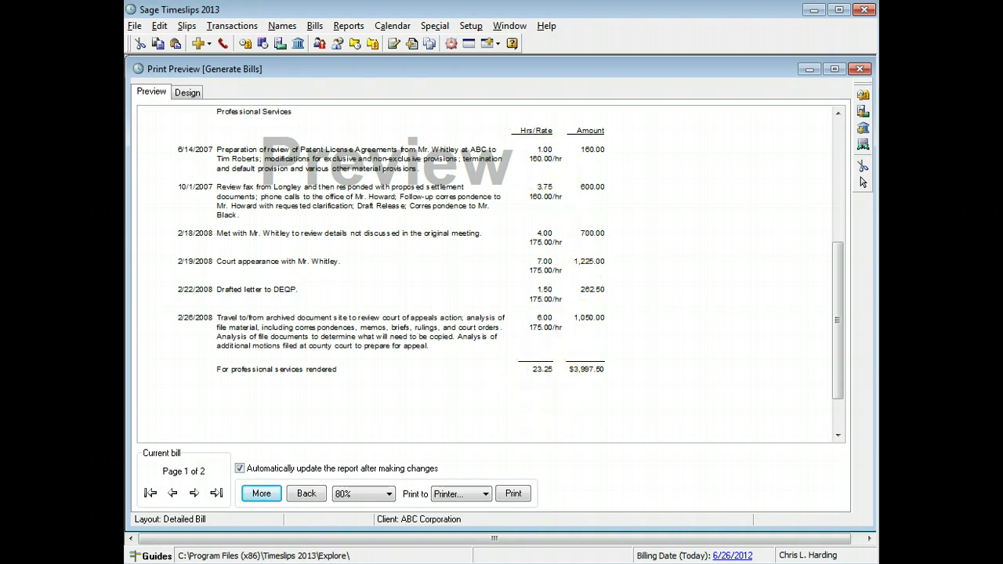
Add the timekeeper Initials field between the date and Description in the Time Charges - Itemized section.
{"action": "left_click", "coordinate": [188, 93]}
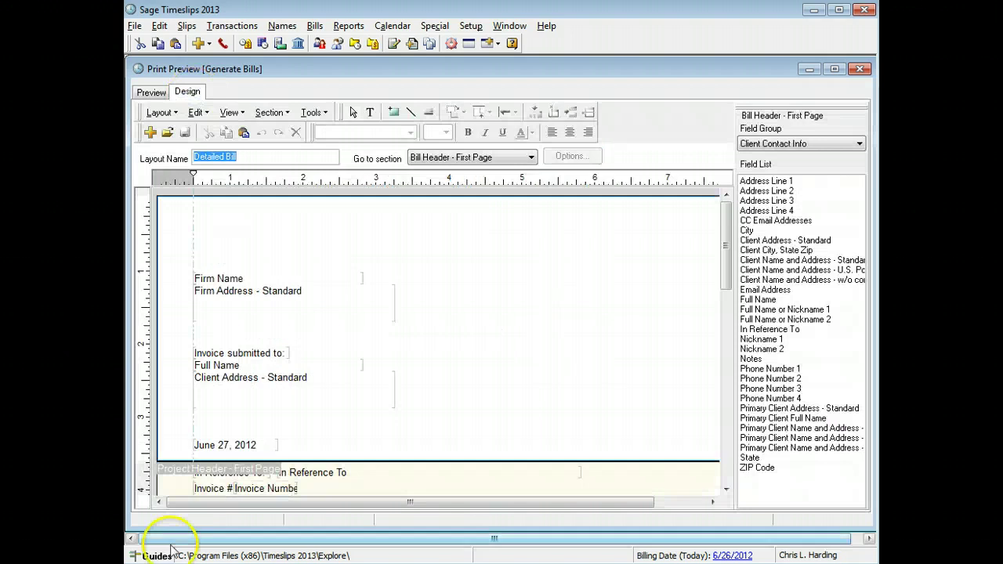
{"action": "left_click", "coordinate": [490, 158]}
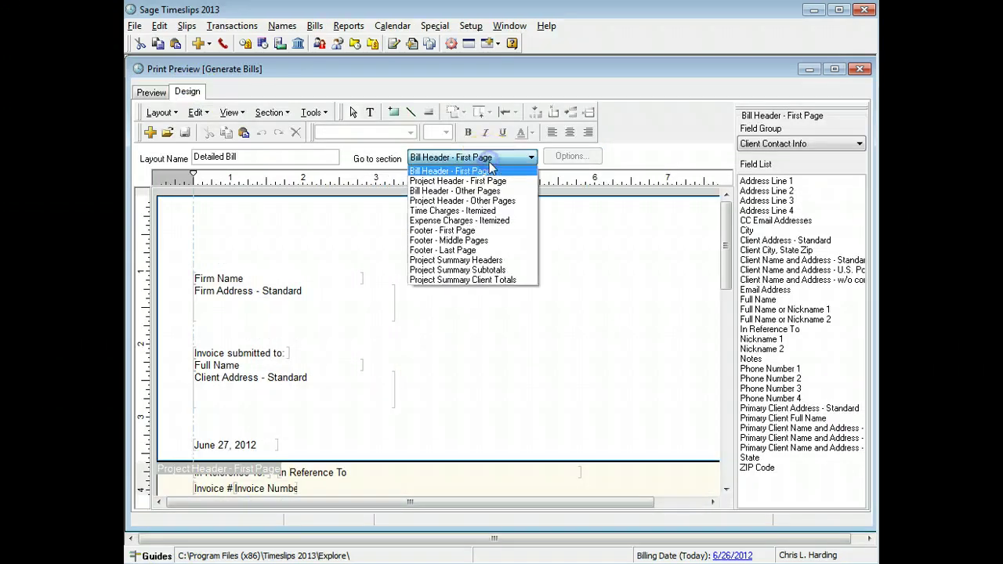
{"action": "left_click", "coordinate": [490, 210]}
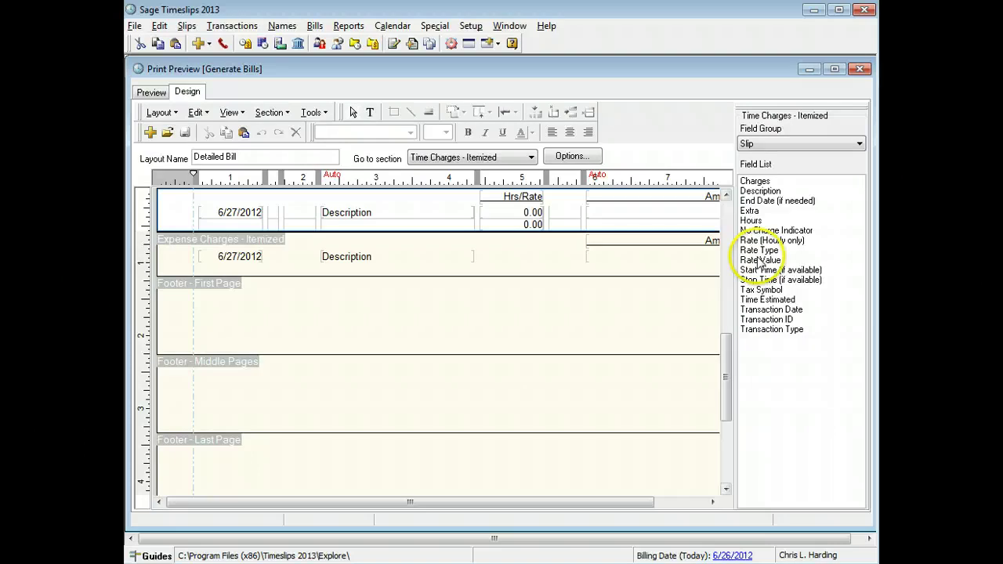
{"action": "left_click", "coordinate": [825, 145]}
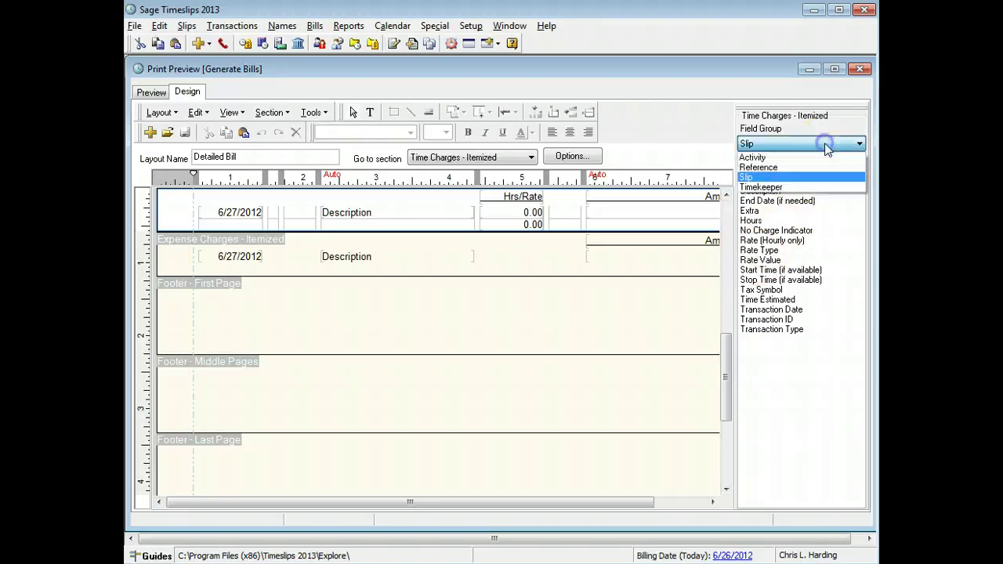
{"action": "left_click", "coordinate": [808, 187]}
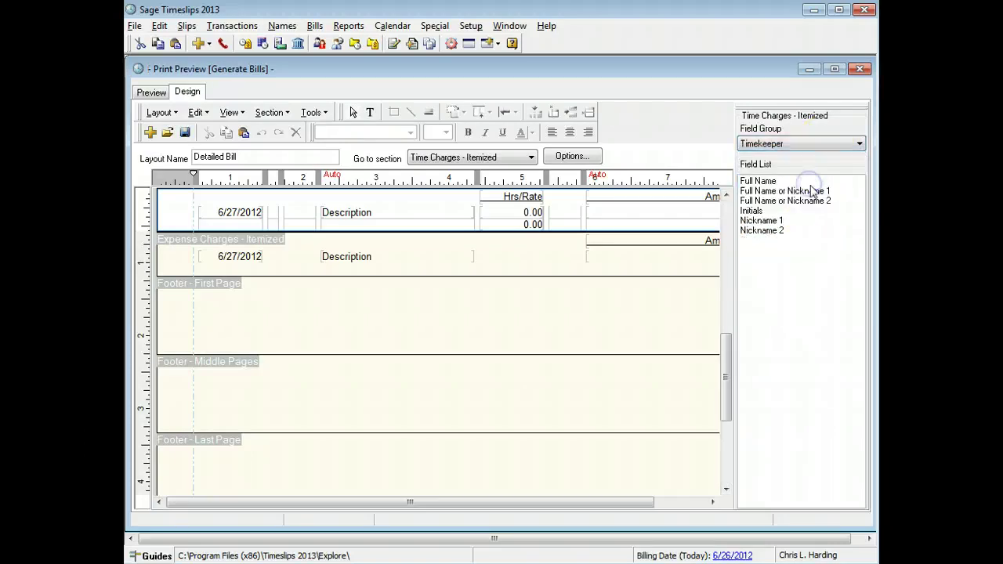
{"action": "left_click", "coordinate": [751, 211]}
{"action": "left_click_drag", "start_coordinate": [750, 215], "coordinate": [304, 216]}
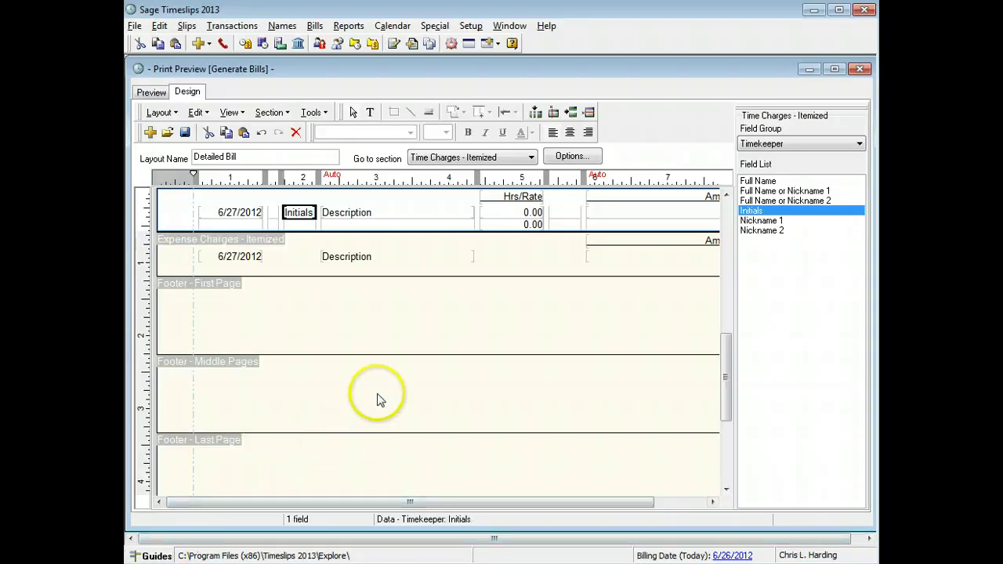
Delete the Hours and Rate (Hourly only) fields from the Time Charges - Itemized section.
{"action": "left_click", "coordinate": [519, 213]}
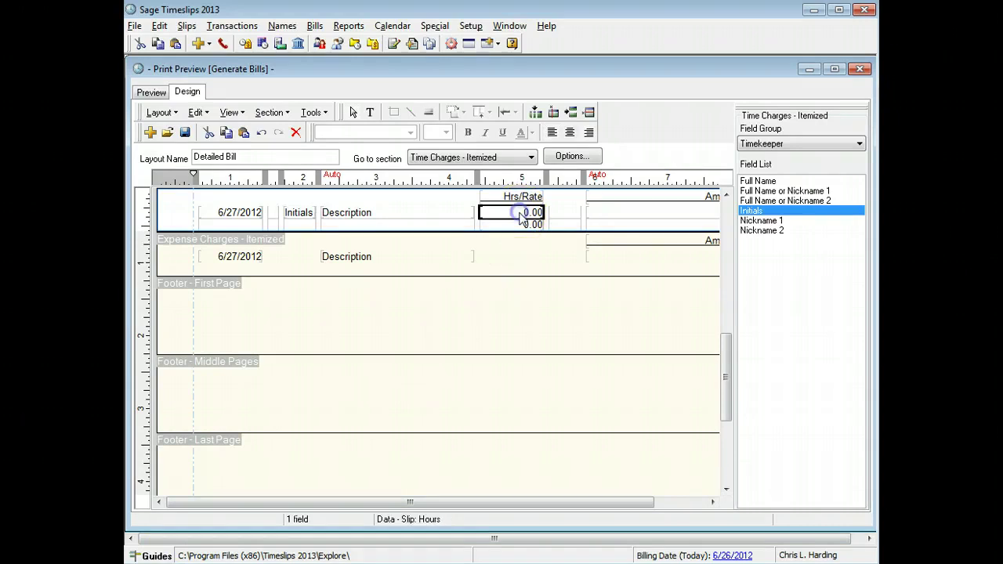
{"action": "left_click", "coordinate": [296, 132]}
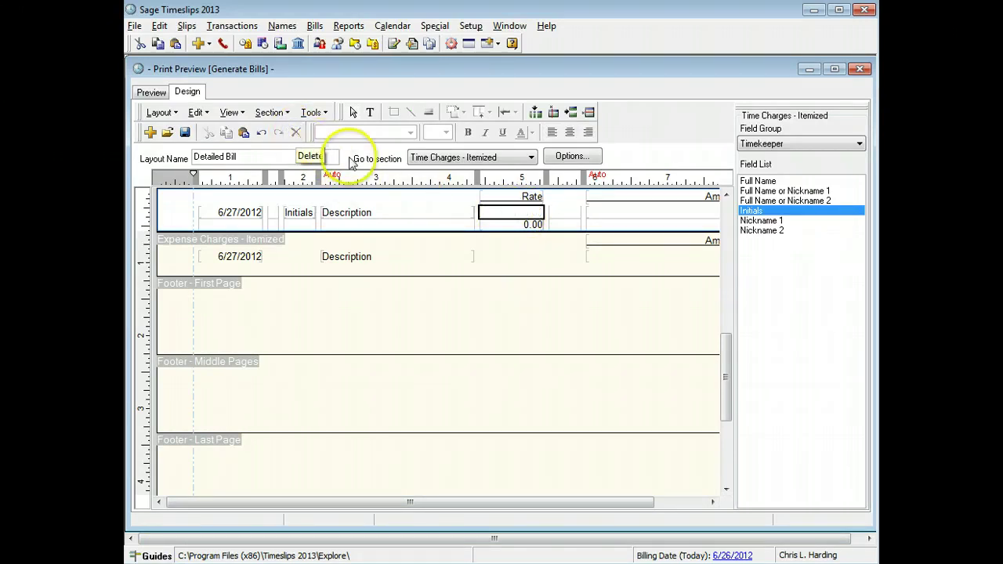
{"action": "left_click", "coordinate": [527, 227]}
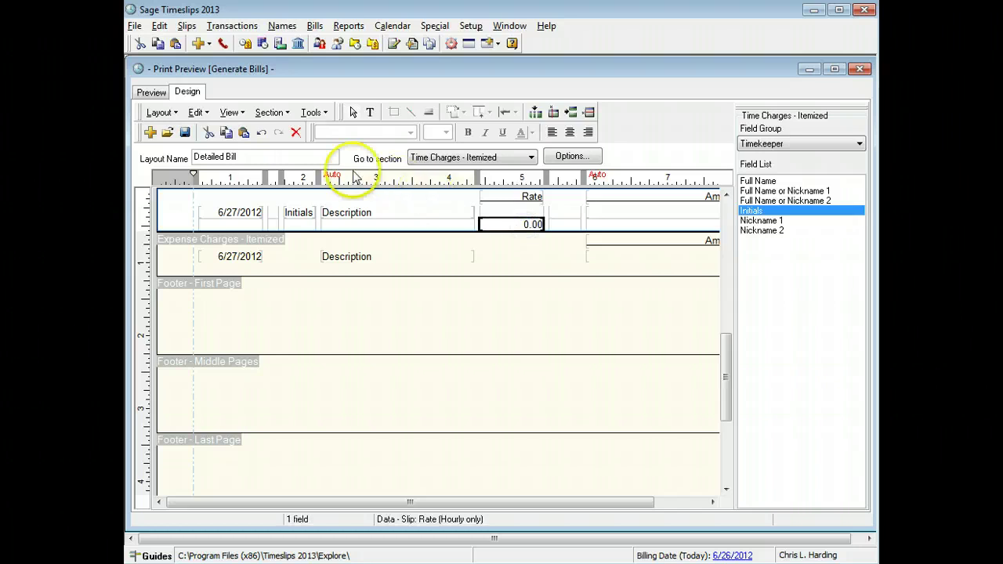
{"action": "left_click", "coordinate": [295, 134]}
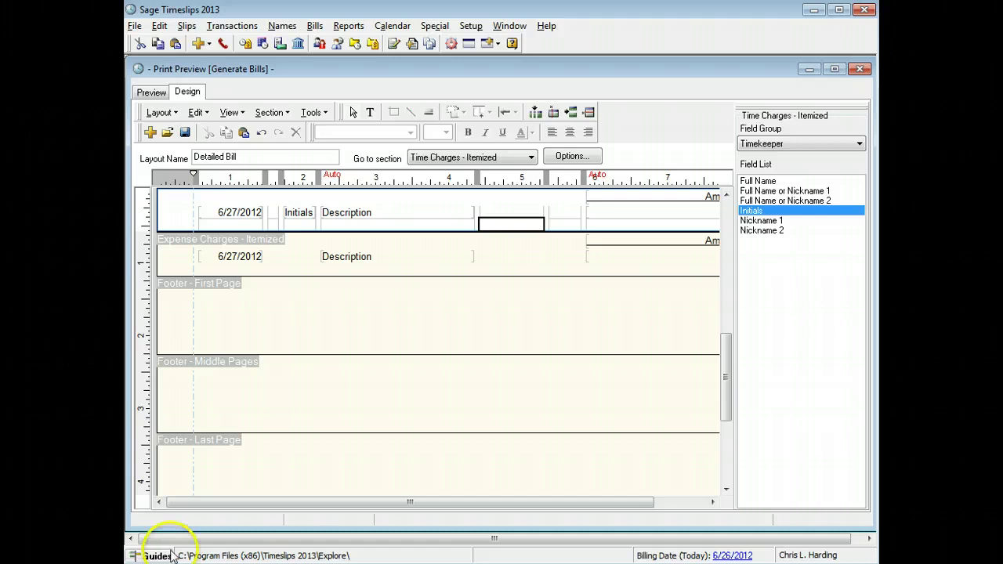
Review the itemized time charges in the bill preview and return to the layout design.
{"action": "left_click", "coordinate": [151, 92]}
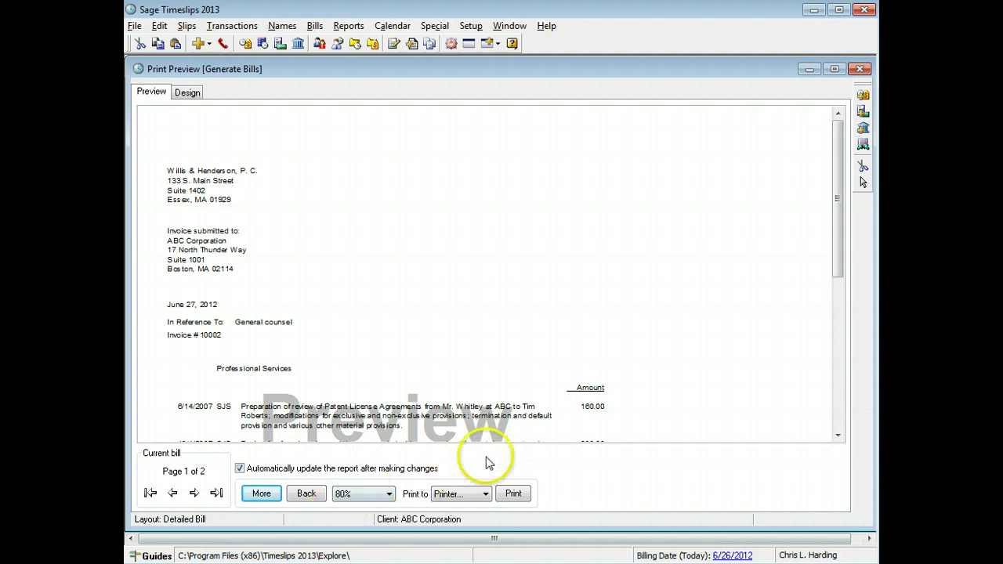
{"action": "left_click_drag", "start_coordinate": [836, 266], "coordinate": [841, 344]}
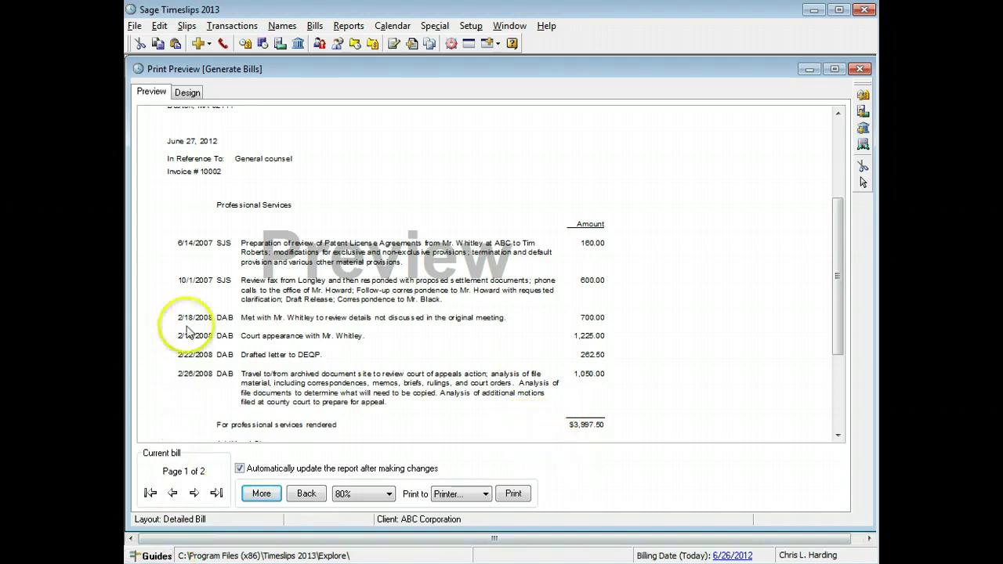
{"action": "left_click", "coordinate": [196, 94]}
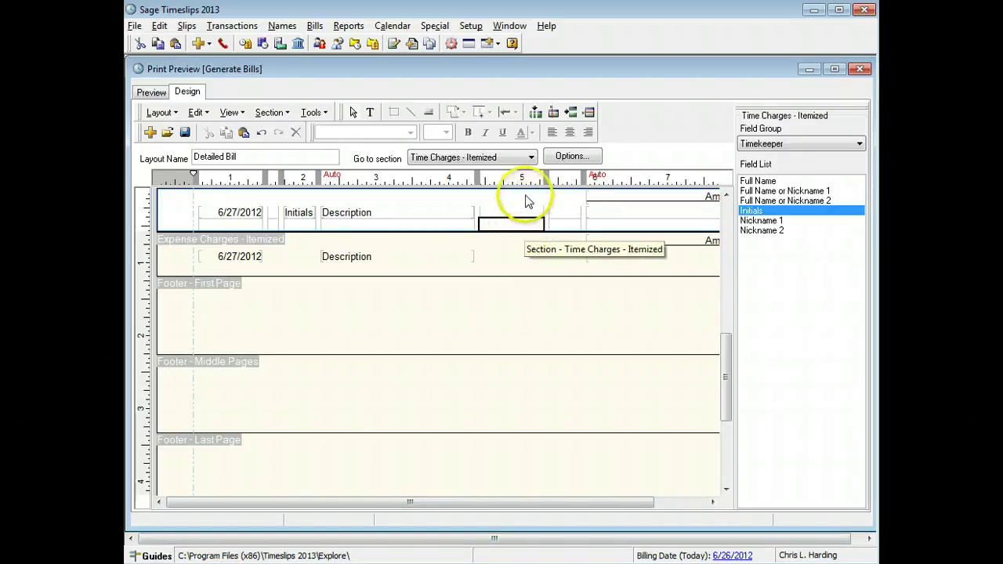
Enable Show total hours in the section format options for time charges.
{"action": "left_click", "coordinate": [590, 156]}
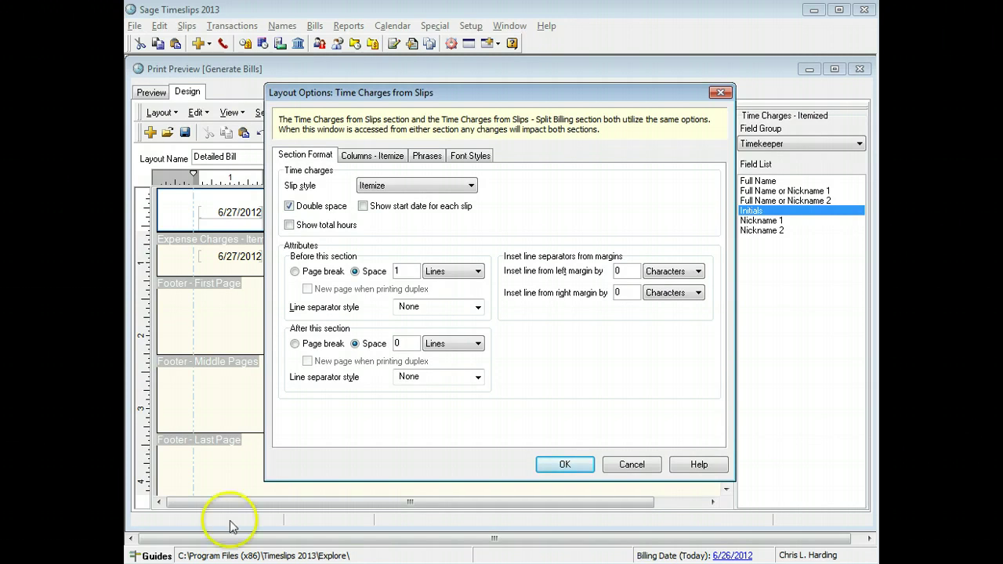
{"action": "left_click", "coordinate": [289, 226]}
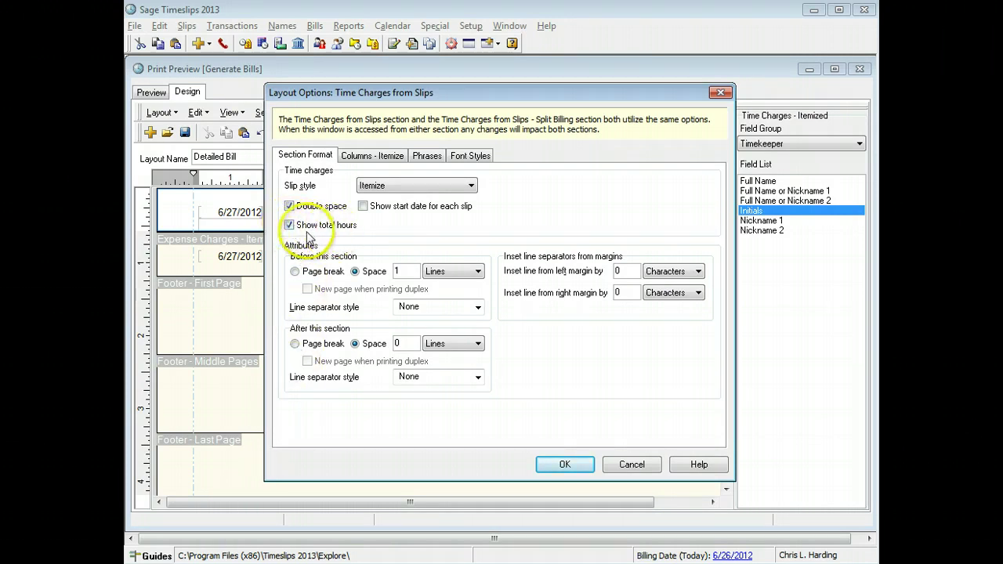
{"action": "left_click", "coordinate": [564, 464]}
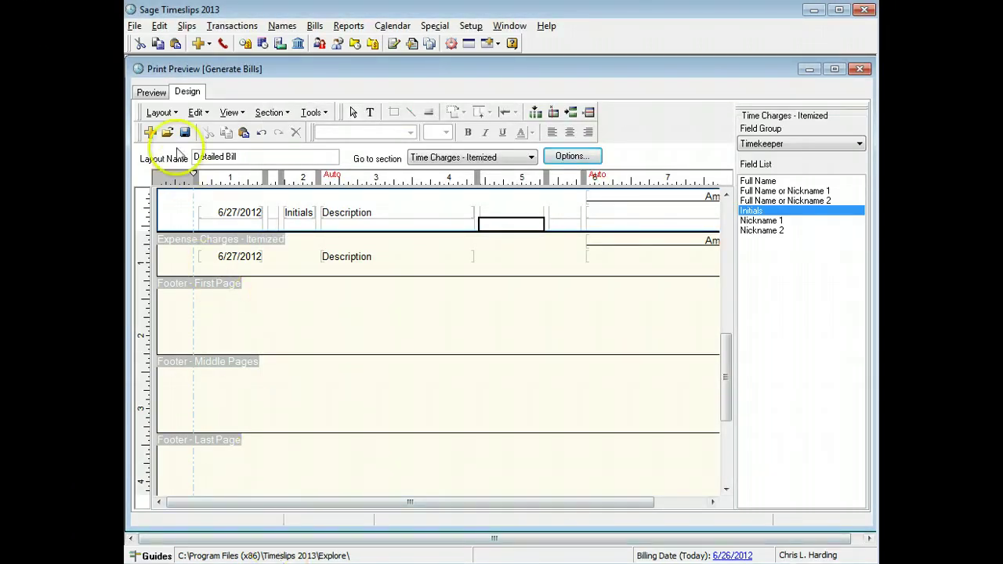
Examine the professional services total line in the bill preview and go back to the design view.
{"action": "left_click", "coordinate": [152, 93]}
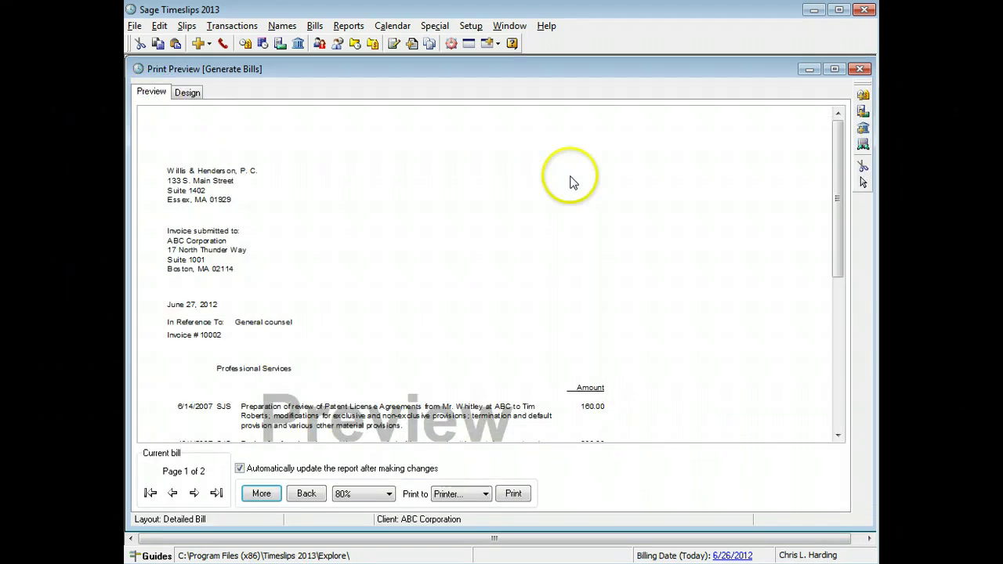
{"action": "left_click_drag", "start_coordinate": [835, 239], "coordinate": [842, 324]}
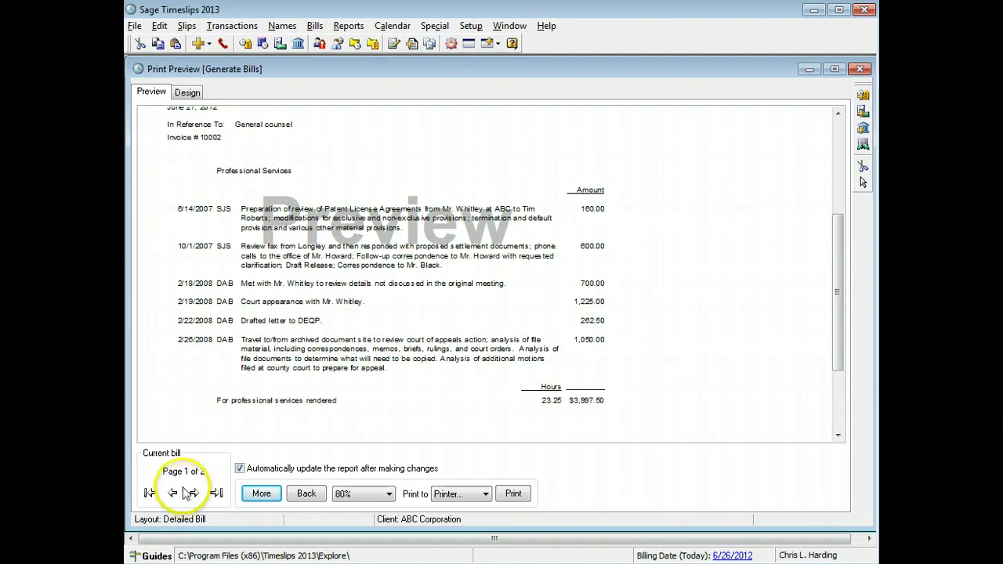
{"action": "left_click", "coordinate": [187, 92]}
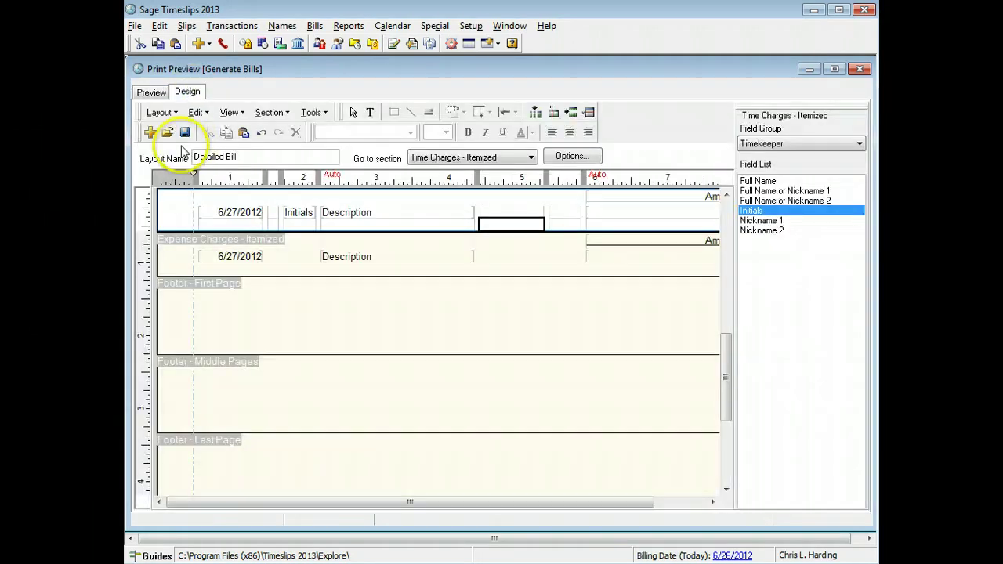